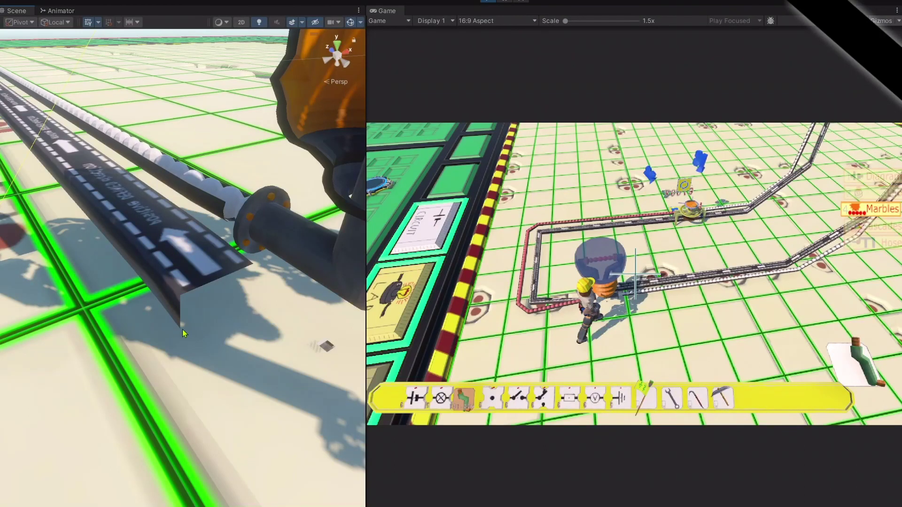
Step: Orbit down onto the 'positive defined direction' track and frame the orange marble dispenser
middle_drag(120, 258, 139, 274)
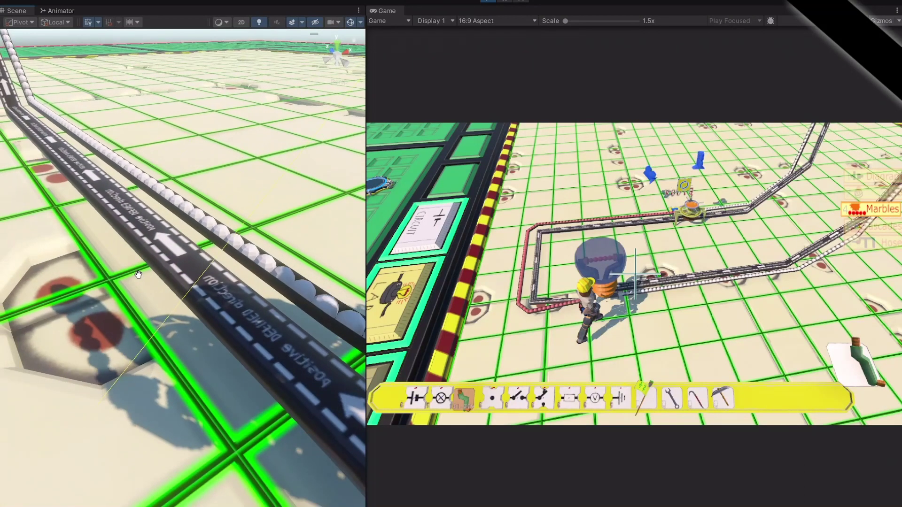
scroll(134, 292, down, 5)
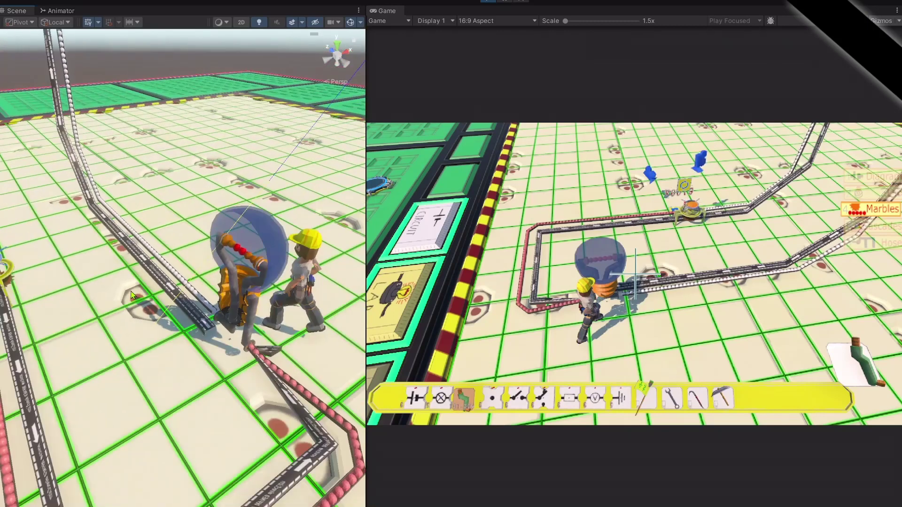
scroll(132, 291, down, 3)
scroll(161, 311, down, 4)
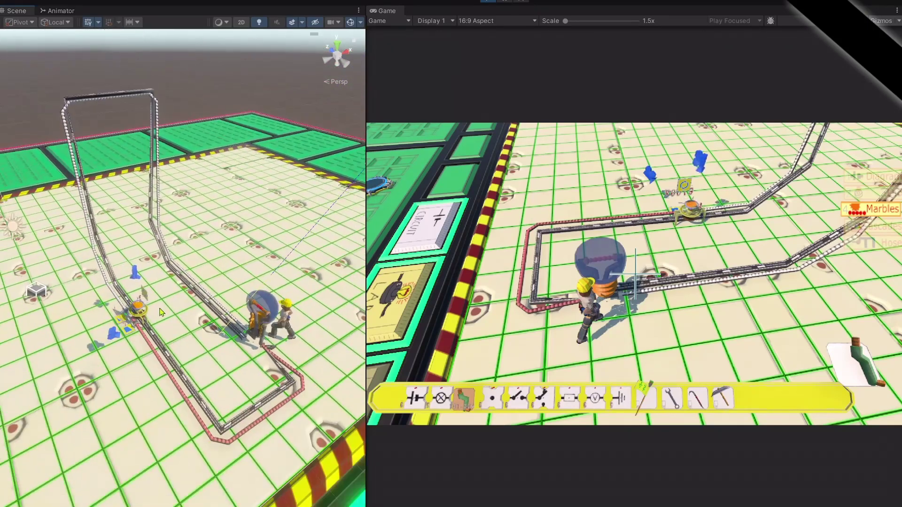
scroll(159, 312, up, 3)
scroll(160, 313, up, 3)
scroll(162, 300, up, 3)
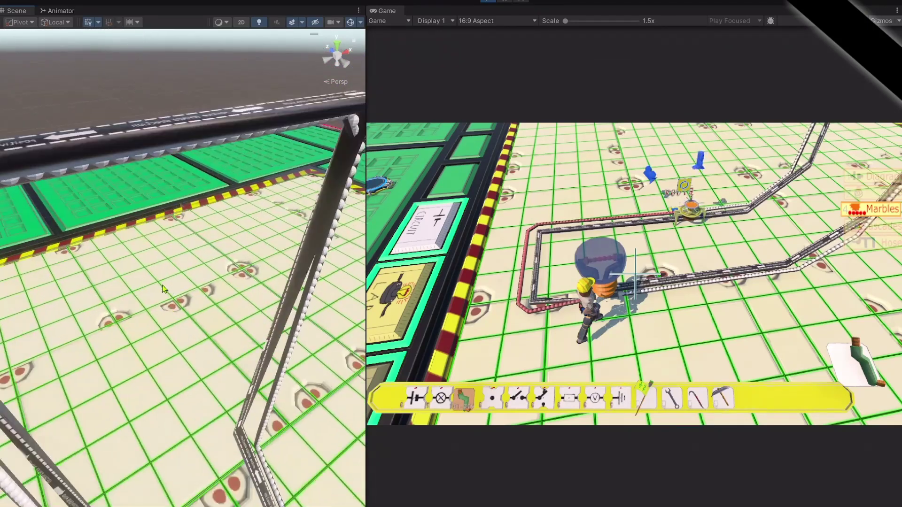
mouse_move(162, 289)
middle_down()
mouse_move(250, 376)
mouse_move(227, 279)
middle_up()
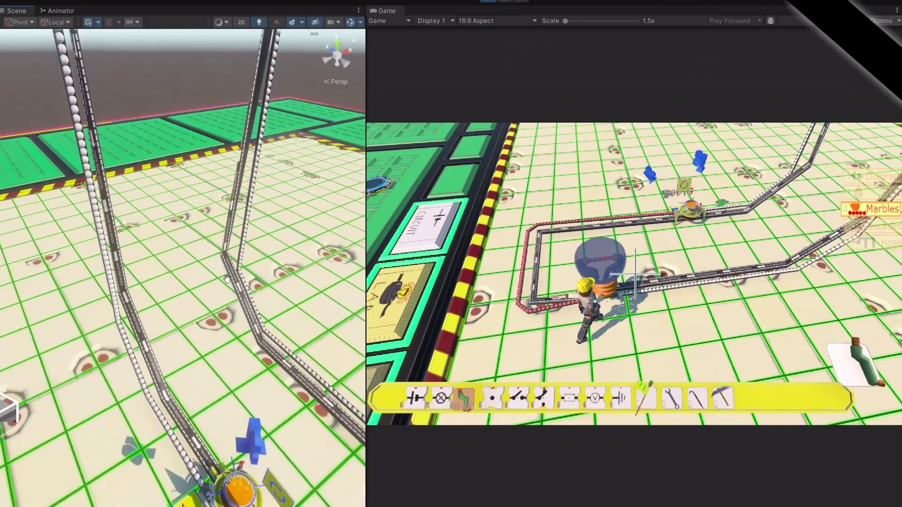
key(f)
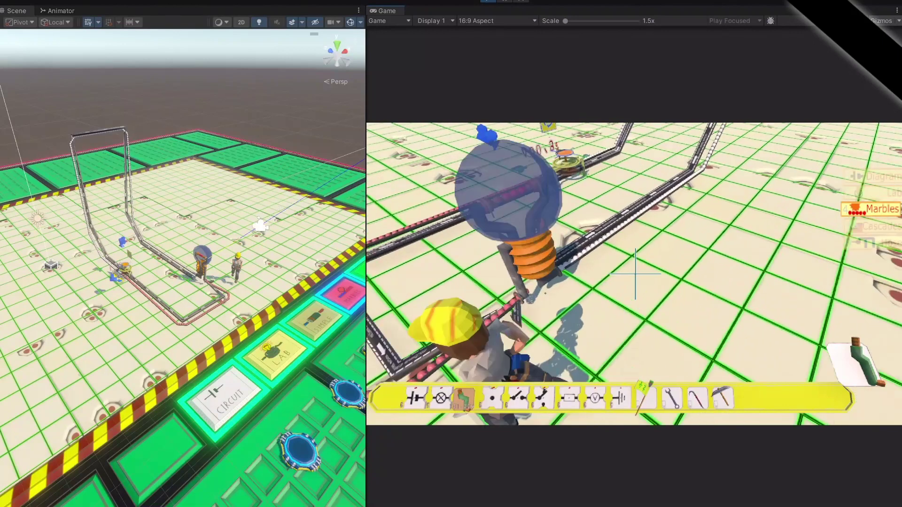
Step: Walk the character left and fly the scene camera close to look down the track
key(w)
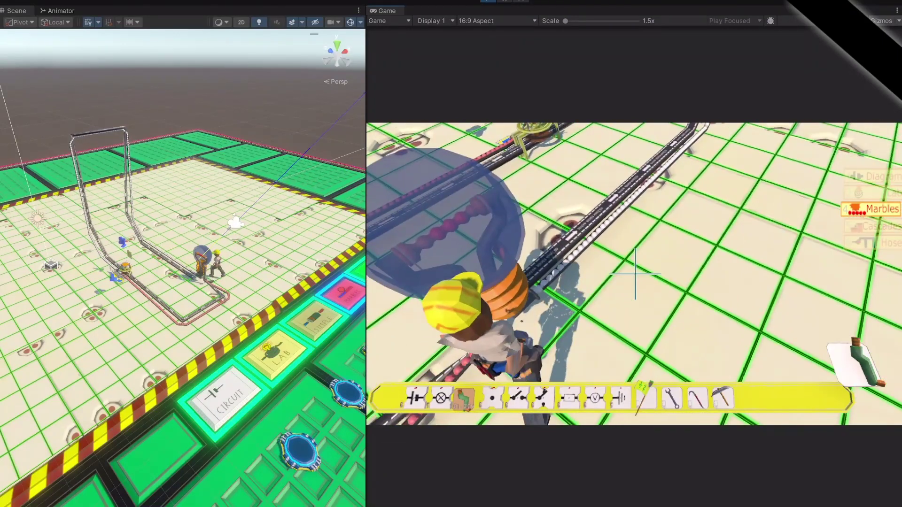
scroll(635, 274, down, 5)
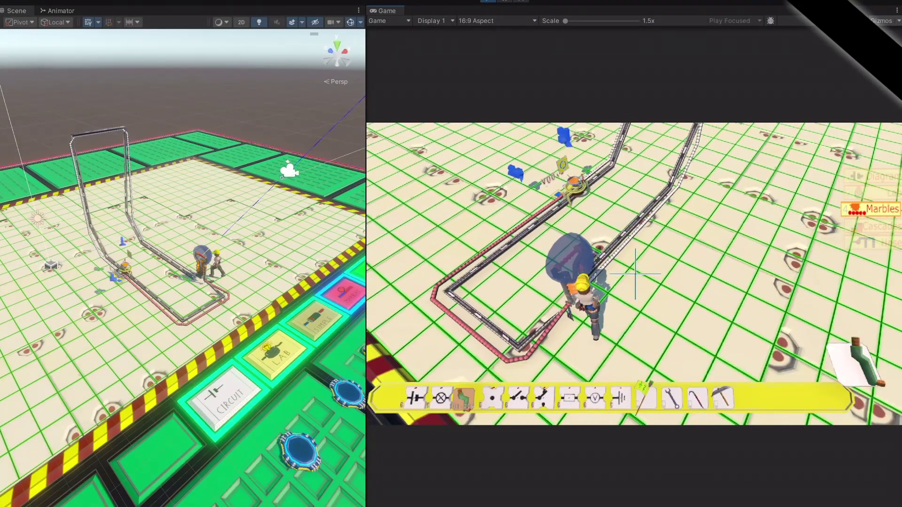
click(249, 252)
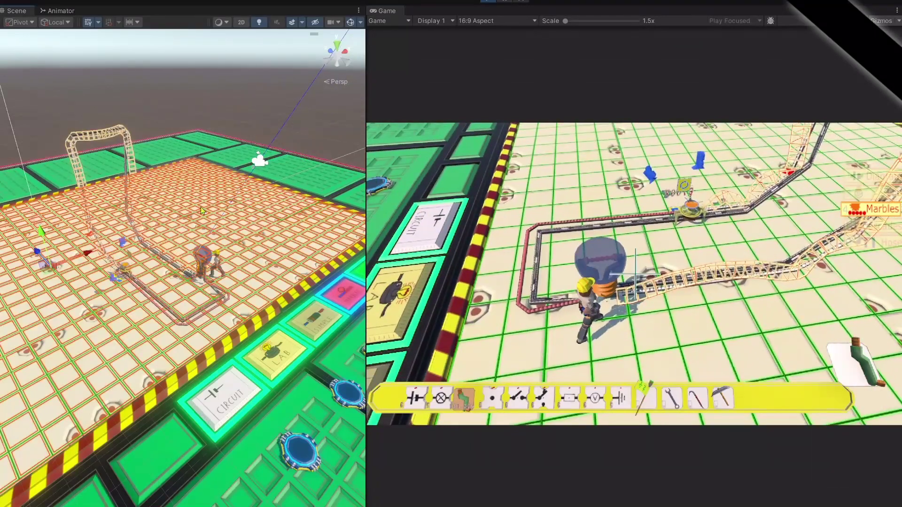
click(209, 110)
scroll(188, 197, up, 5)
mouse_move(176, 288)
right_down()
mouse_move(213, 316)
mouse_move(133, 266)
right_up()
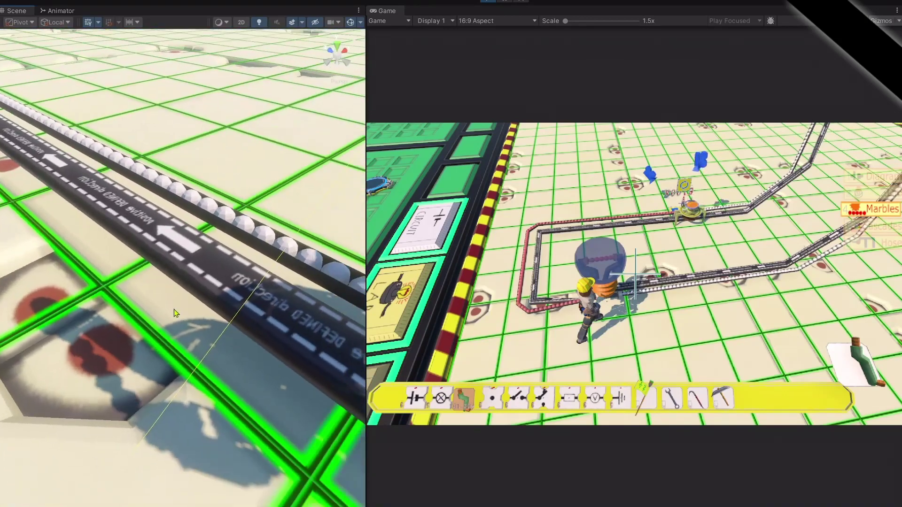
mouse_move(132, 266)
right_down()
mouse_move(185, 338)
mouse_move(174, 339)
right_up()
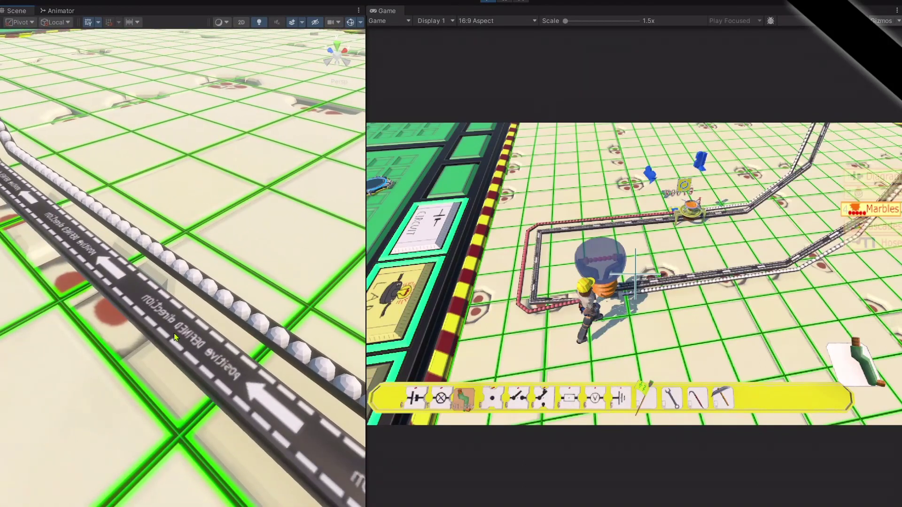
scroll(174, 333, up, 3)
scroll(171, 331, up, 2)
scroll(188, 343, up, 2)
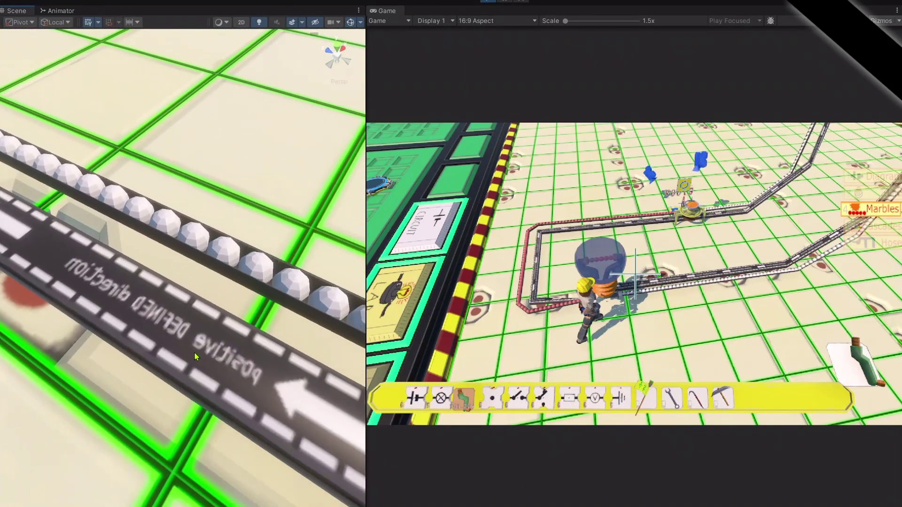
scroll(179, 338, down, 2)
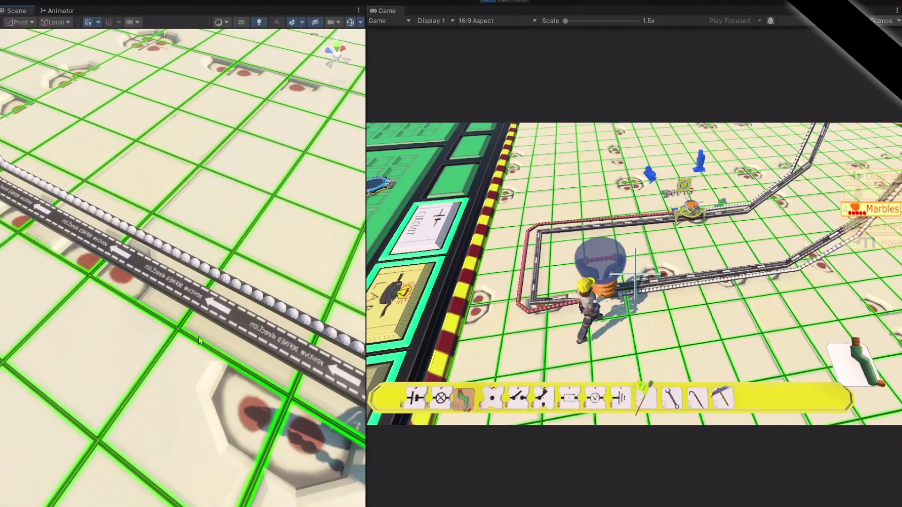
scroll(180, 331, down, 1)
scroll(181, 324, down, 1)
scroll(183, 313, down, 2)
Step: Pan along the track, frame the orange machine, and bring the tall track frame into view
middle_drag(183, 313, 164, 295)
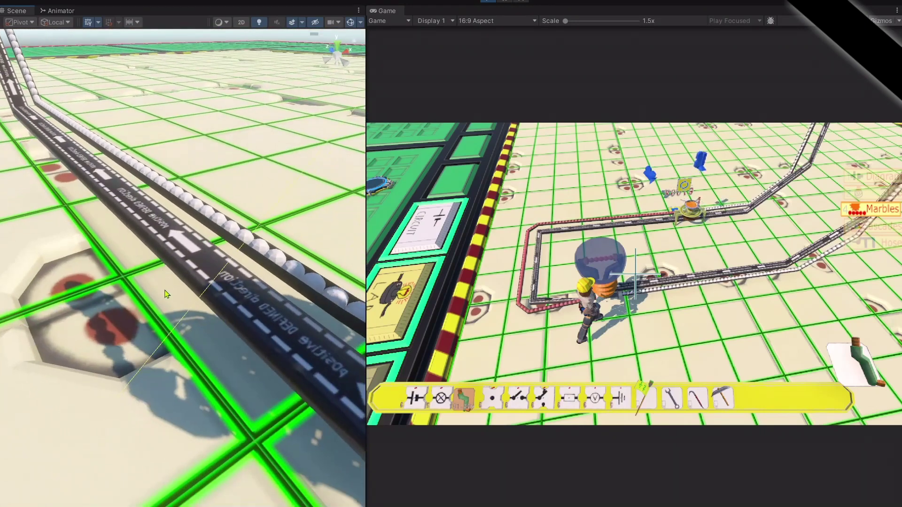
scroll(165, 297, up, 2)
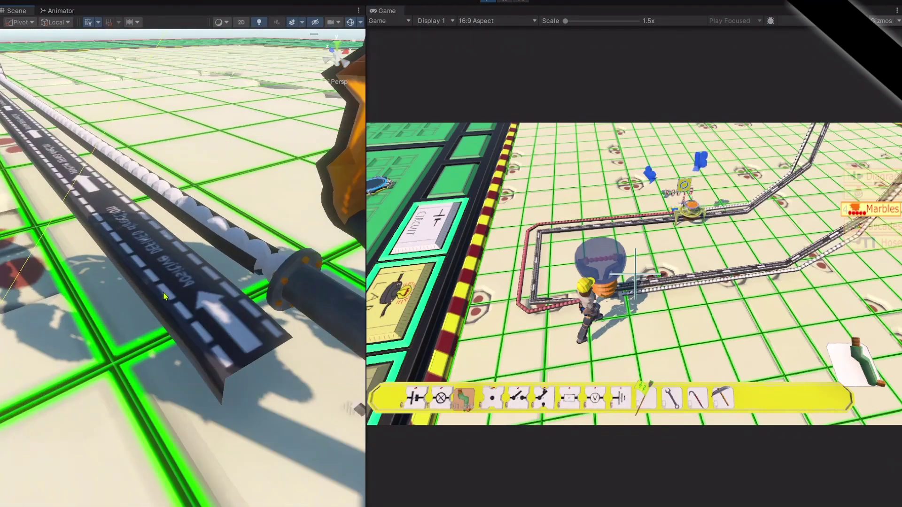
scroll(170, 302, up, 2)
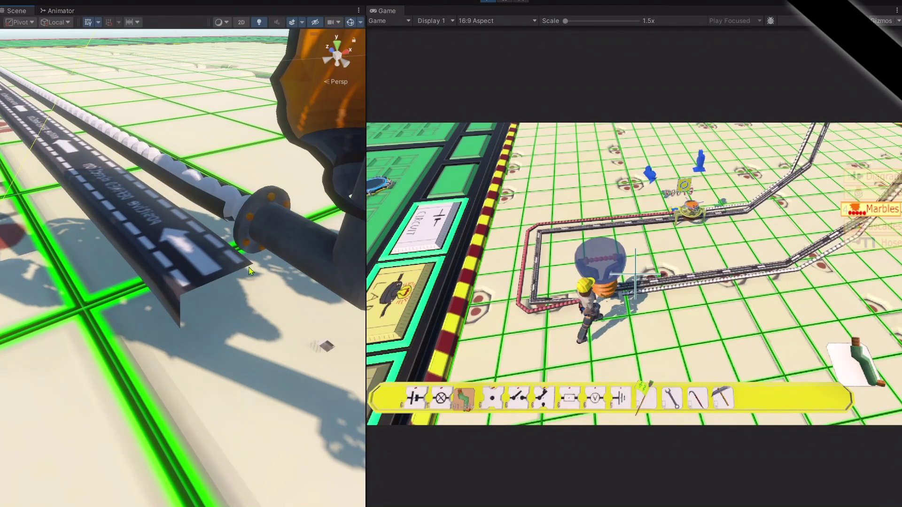
middle_drag(121, 259, 138, 274)
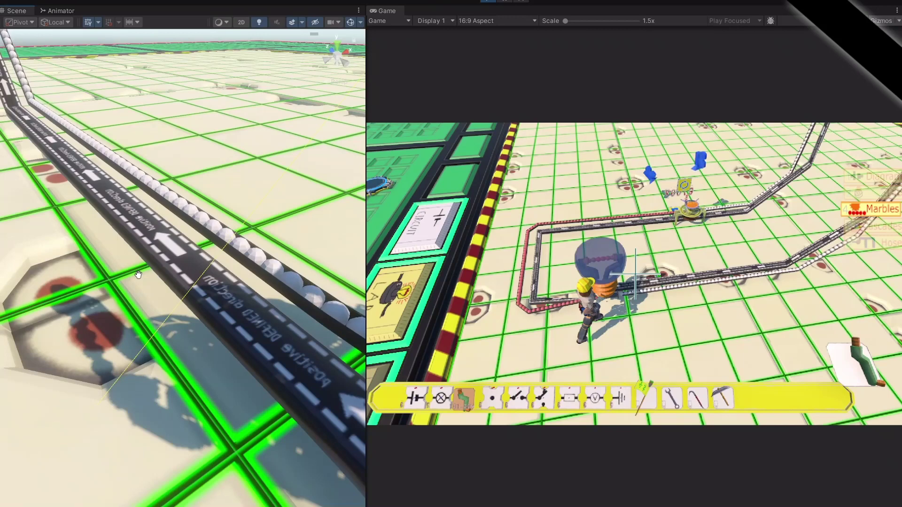
key(f)
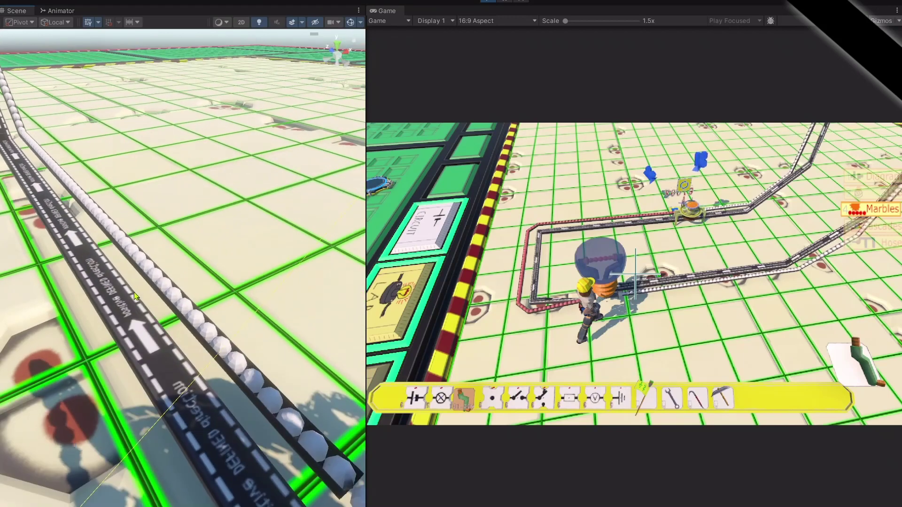
scroll(131, 292, down, 2)
scroll(132, 291, down, 2)
middle_drag(131, 290, 189, 306)
scroll(172, 296, up, 5)
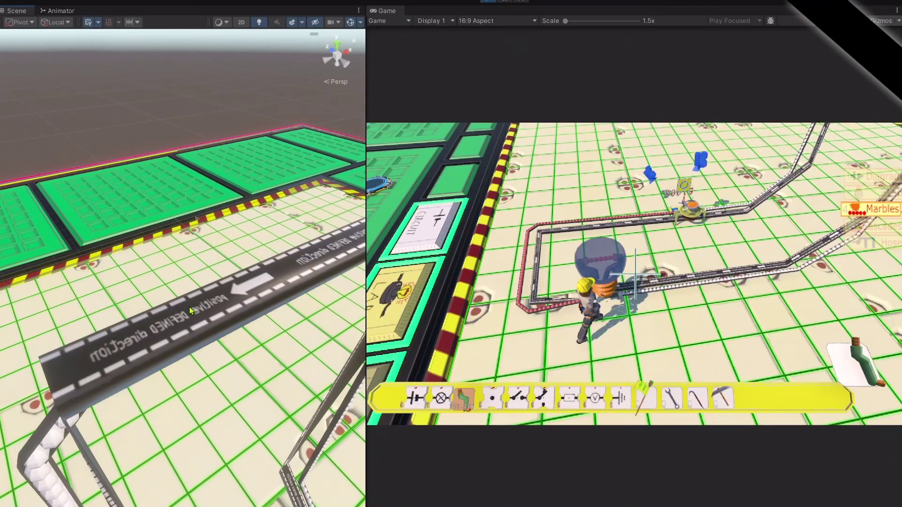
scroll(250, 376, down, 3)
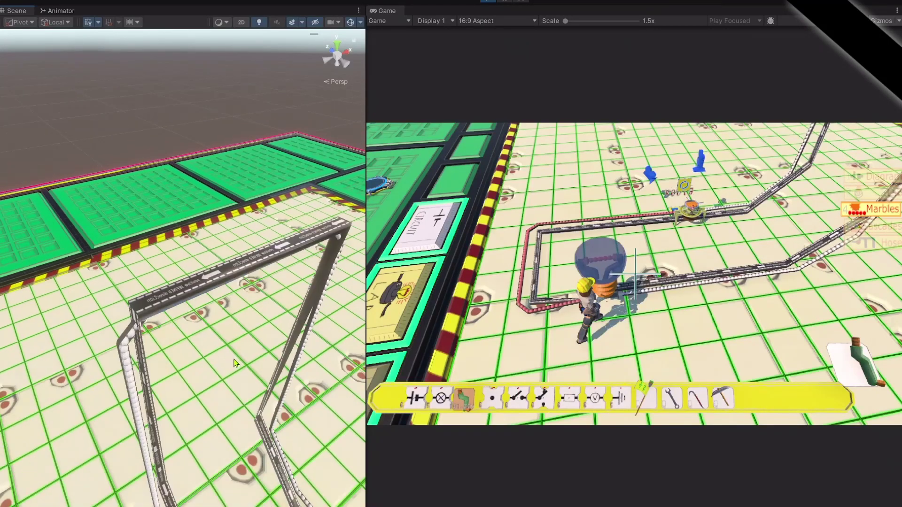
middle_drag(238, 365, 224, 269)
Step: Focus on the orange marble device and orbit close over the track's mirrored direction texture
key(f)
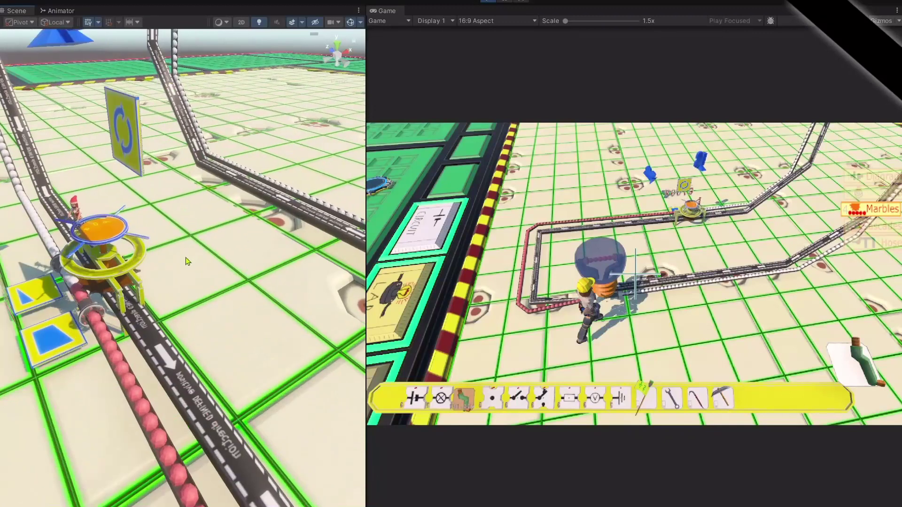
scroll(235, 301, down, 2)
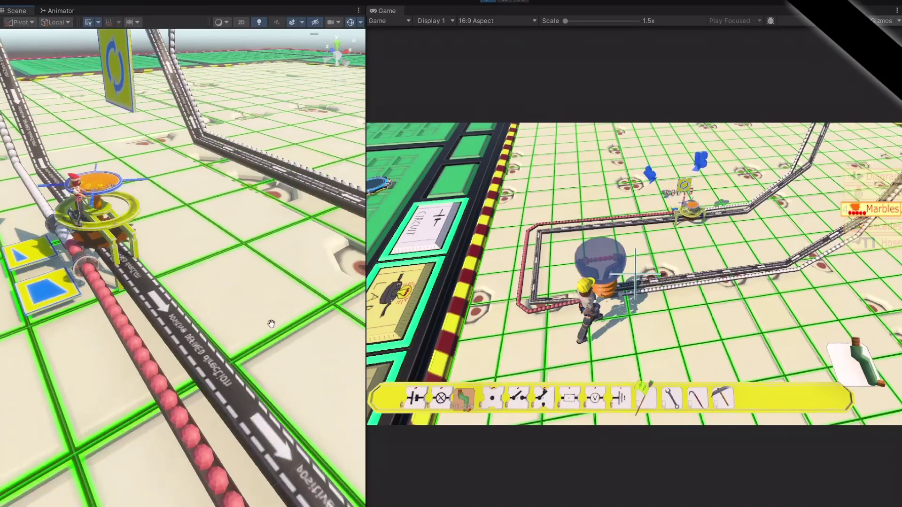
scroll(252, 301, down, 2)
scroll(254, 303, down, 2)
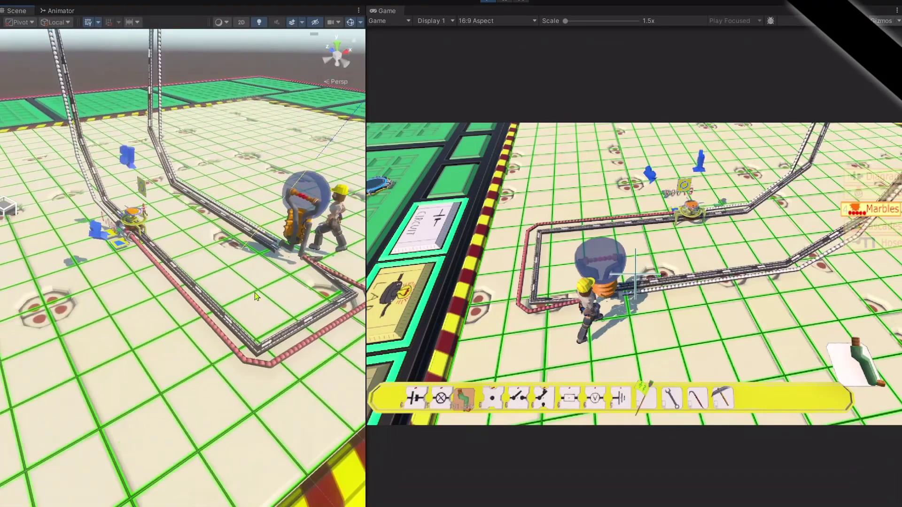
scroll(255, 292, down, 2)
scroll(244, 296, down, 2)
scroll(228, 301, down, 1)
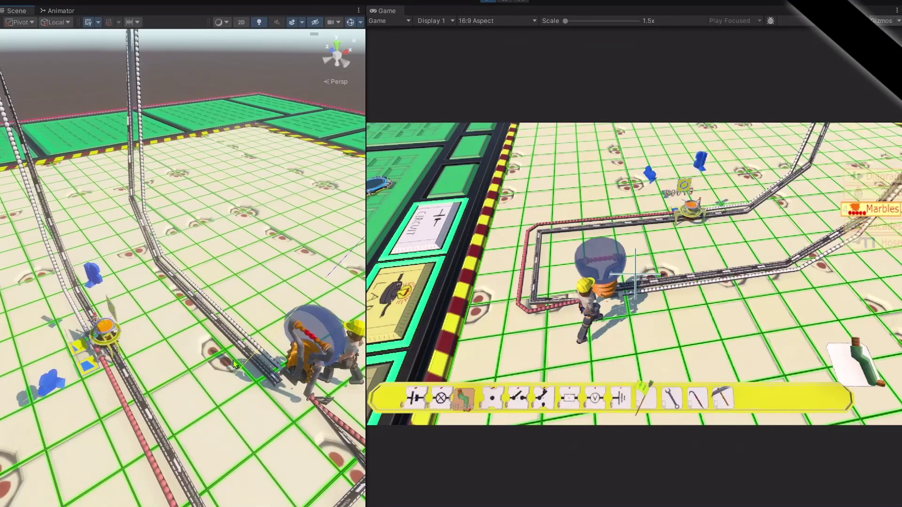
alt+drag(228, 301, 364, 408)
scroll(232, 376, up, 5)
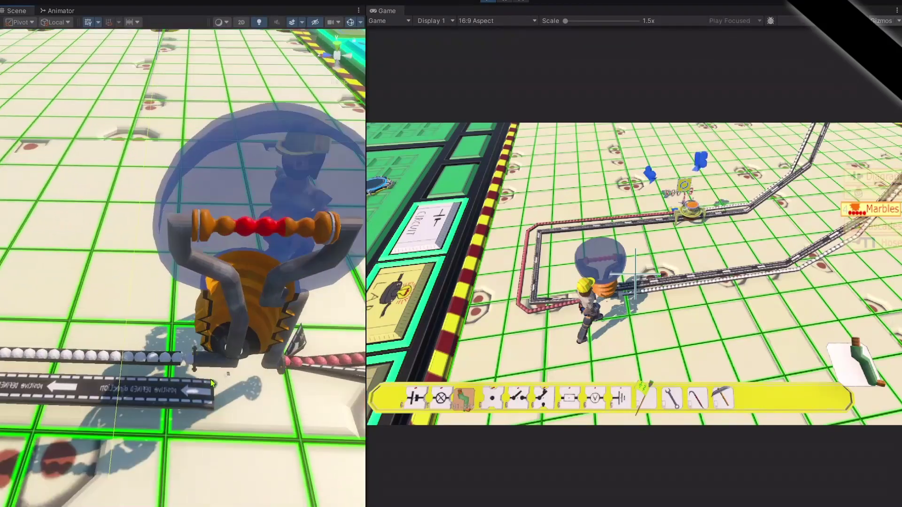
right_drag(364, 406, 247, 362)
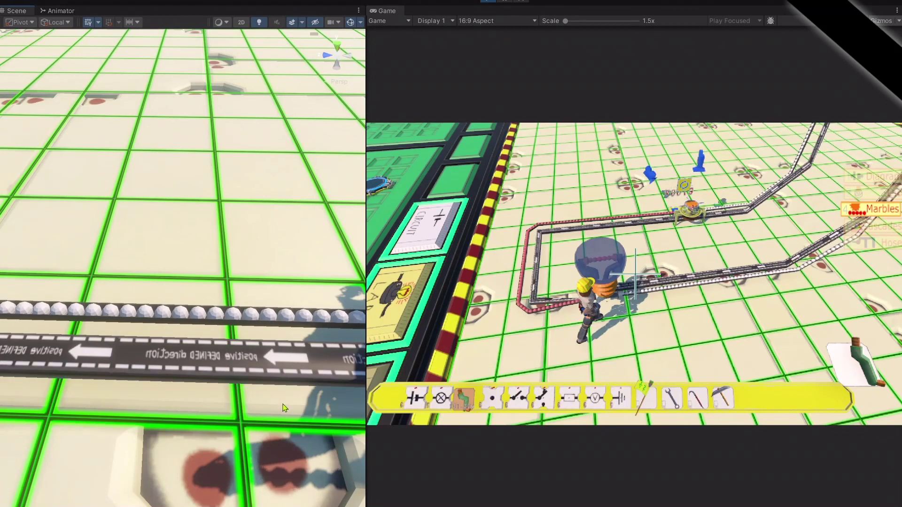
right_drag(269, 405, 140, 397)
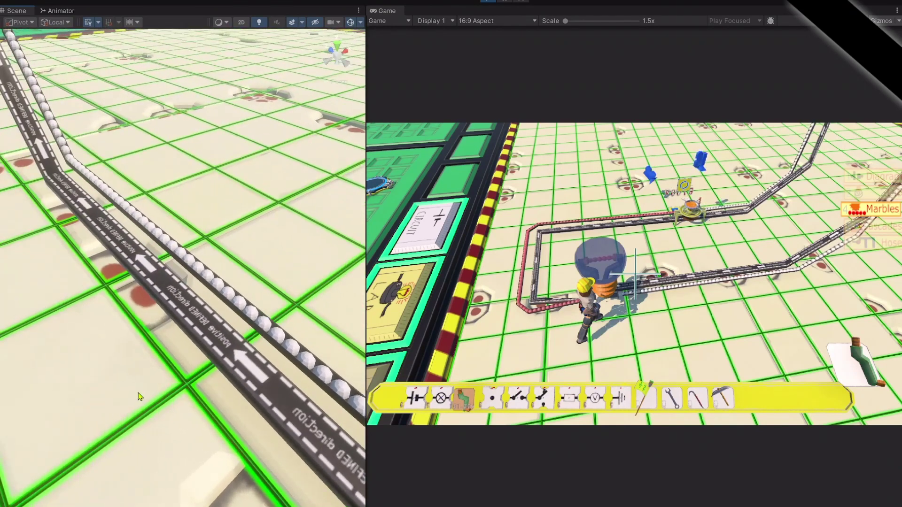
mouse_move(140, 397)
middle_down()
mouse_move(191, 387)
mouse_move(177, 383)
middle_up()
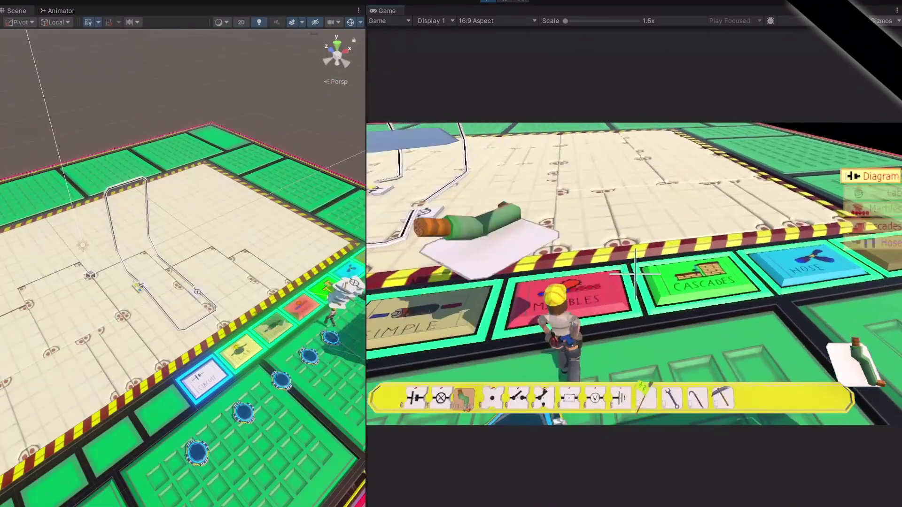
Step: Switch to Marbles, pick up the green marble device, and walk back toward the bulb circuit
key(w)
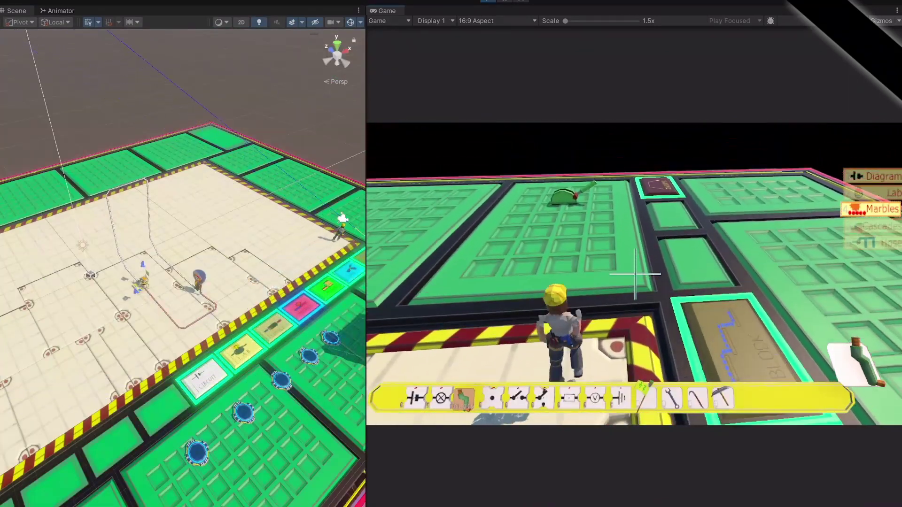
click(635, 274)
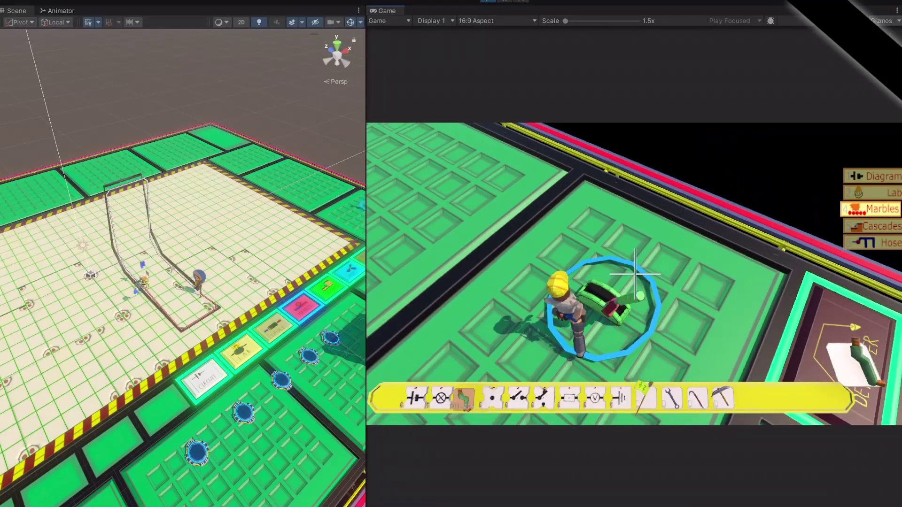
key(w)
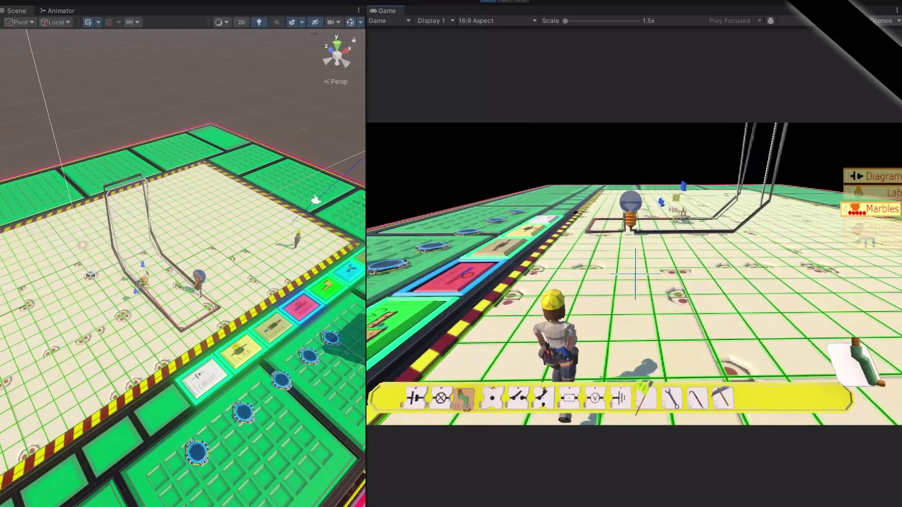
key(w)
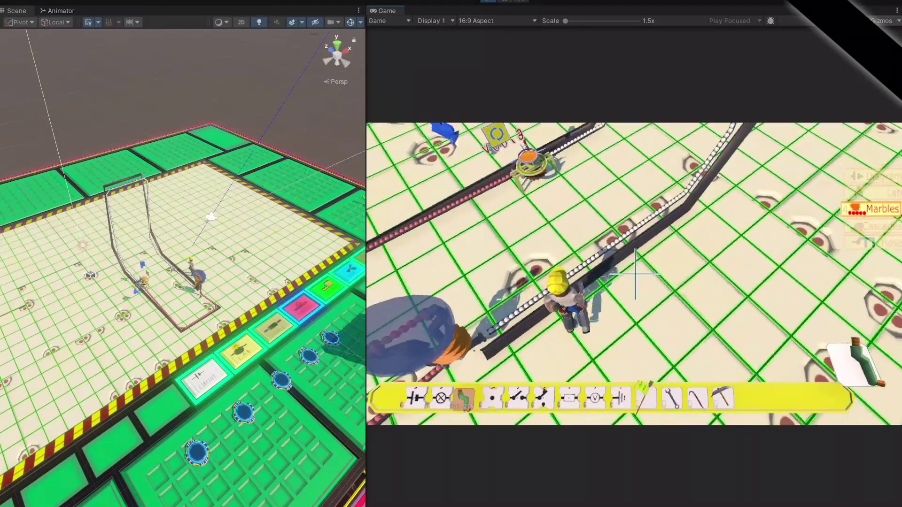
key(w)
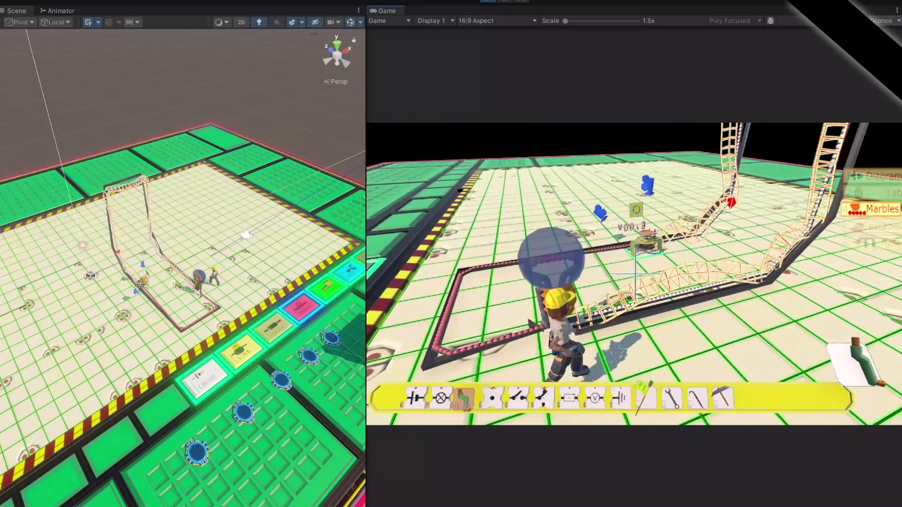
Step: Walk the character to the marble track and zoom in to view its wooden lattice supports
key(w)
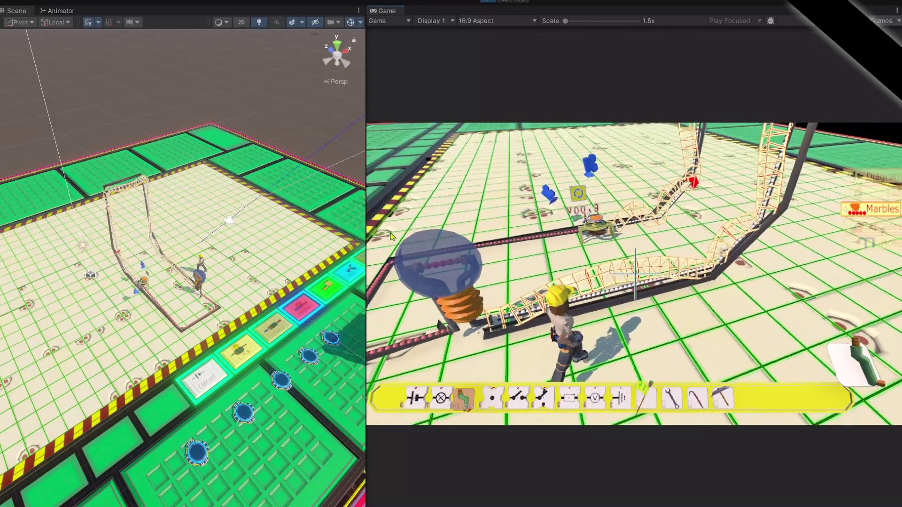
scroll(231, 234, up, 3)
scroll(197, 328, up, 3)
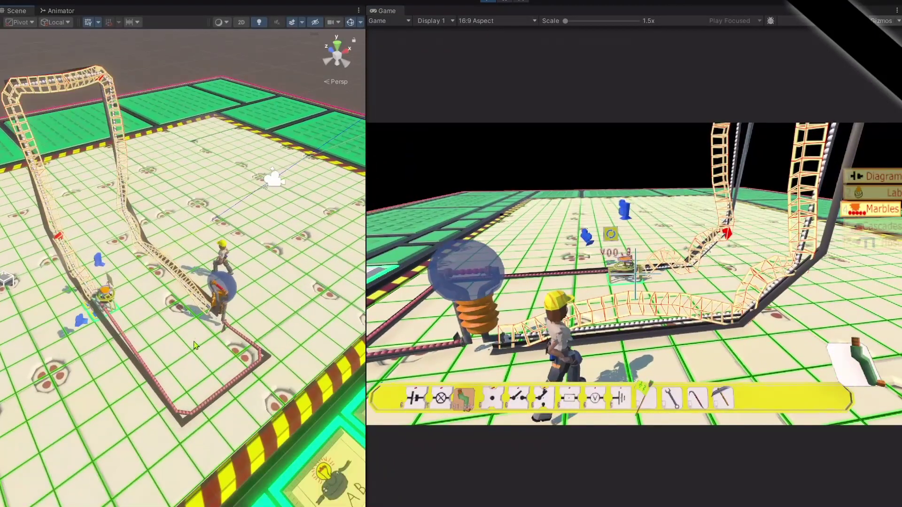
scroll(187, 347, up, 2)
scroll(183, 349, up, 3)
scroll(183, 351, up, 3)
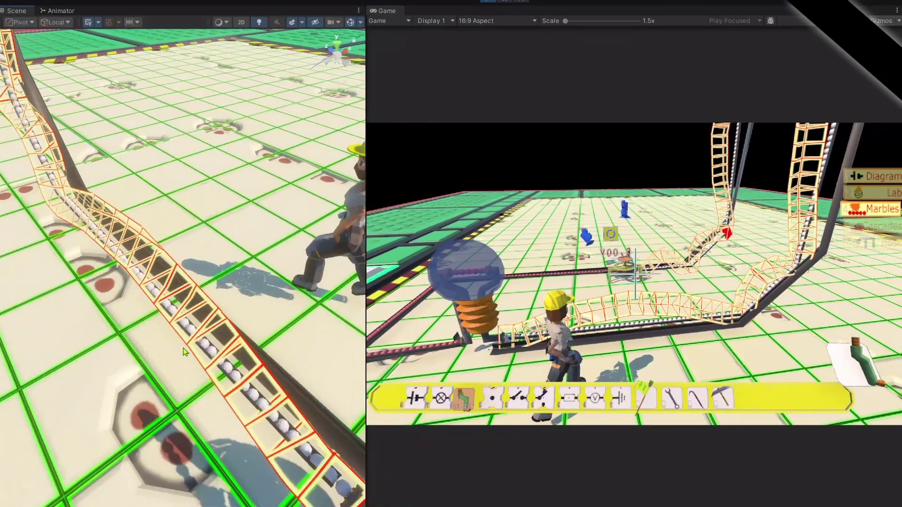
mouse_move(177, 357)
right_down()
mouse_move(177, 323)
mouse_move(191, 340)
mouse_move(89, 361)
mouse_move(177, 361)
right_up()
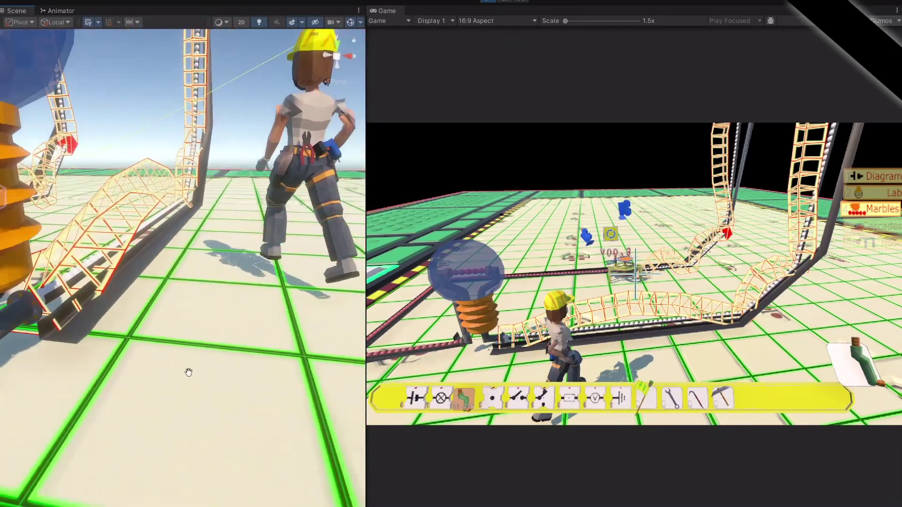